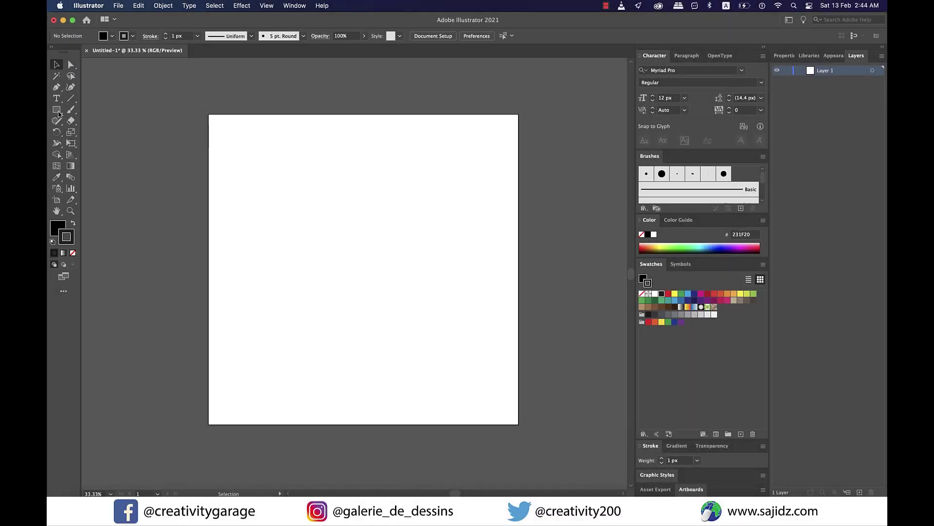
# Pick the Rectangle tool from the toolbar.
pyautogui.click(58, 111)
# Draw a light blue rectangle over the entire artboard, then lock Layer 1.
pyautogui.moveTo(207, 116)
pyautogui.mouseDown()
pyautogui.moveTo(481, 370)
pyautogui.moveTo(519, 424)
pyautogui.mouseUp()
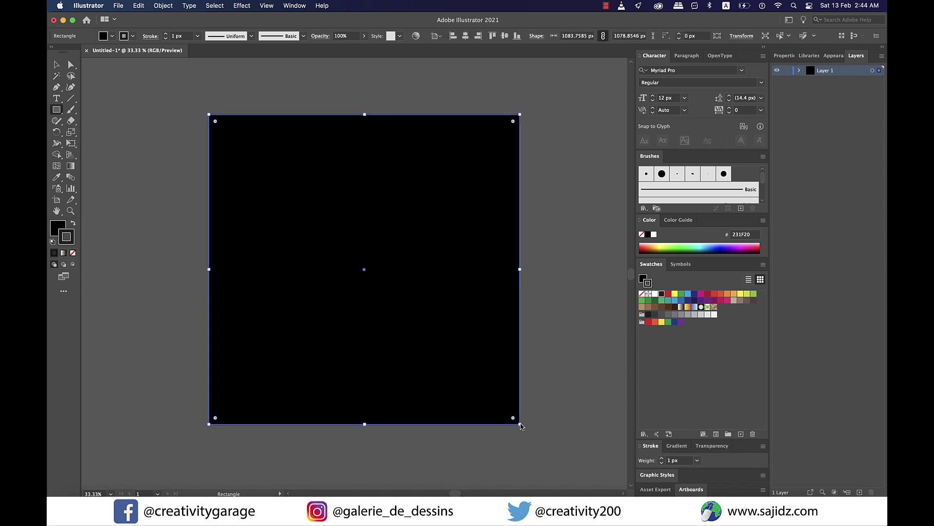
pyautogui.click(687, 301)
pyautogui.press('v')
pyautogui.click(568, 260)
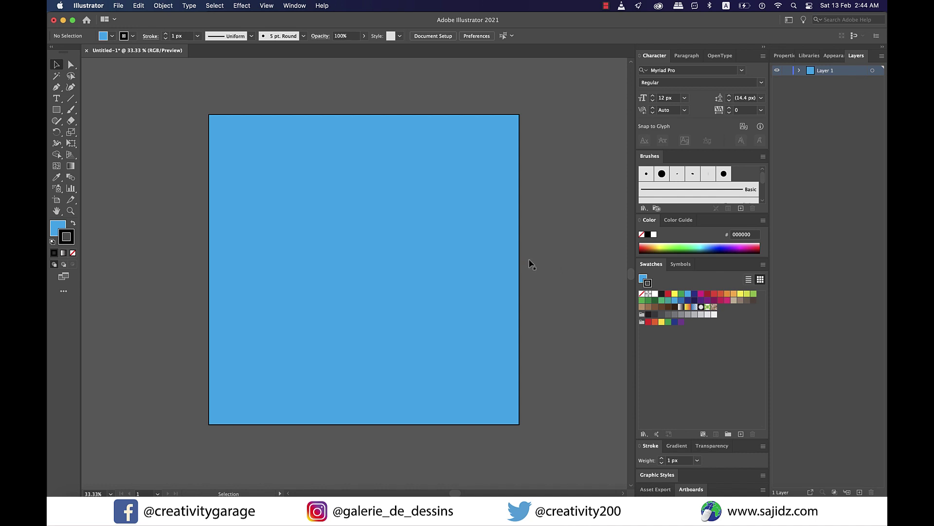
pyautogui.click(512, 263)
# On a new layer, type 'GLOW' on the artboard and scale it up large.
pyautogui.click(860, 493)
pyautogui.press('t')
pyautogui.click(287, 218)
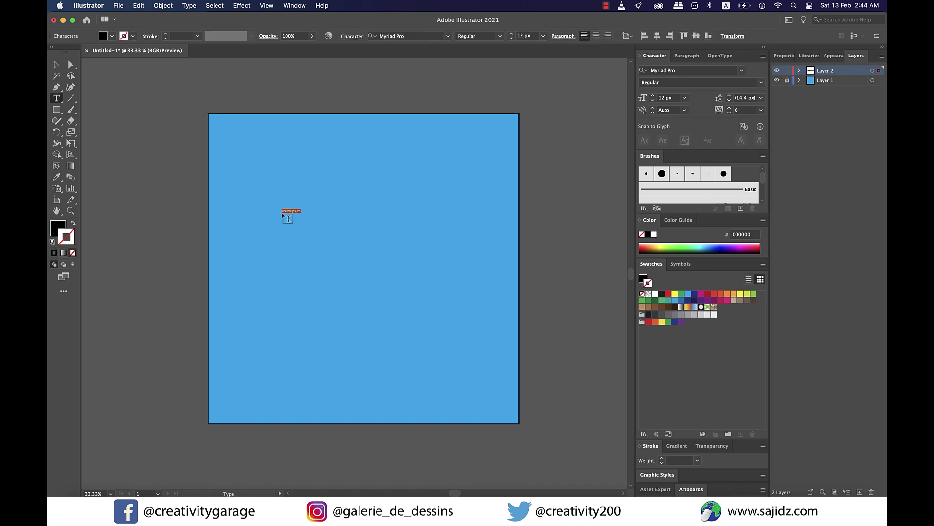
pyautogui.write('GLOW')
pyautogui.press('Escape')
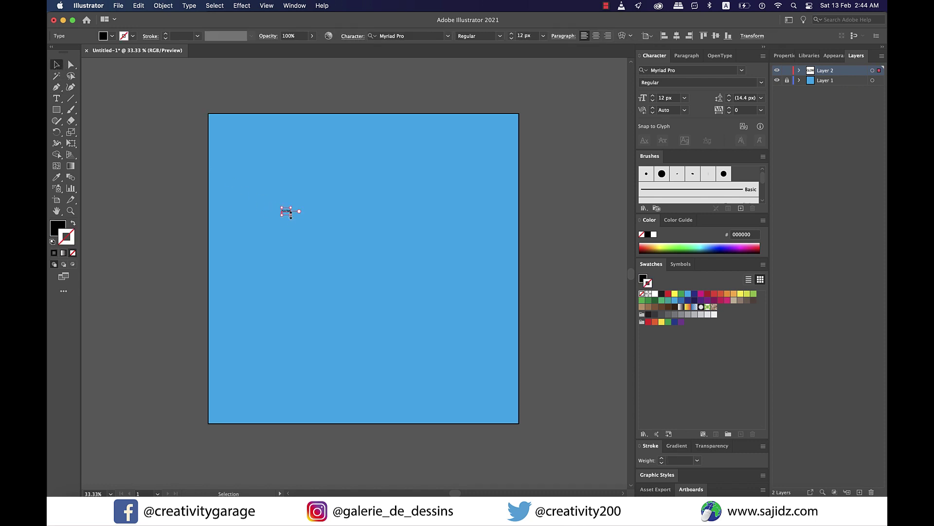
pyautogui.moveTo(293, 213); pyautogui.dragTo(519, 431)
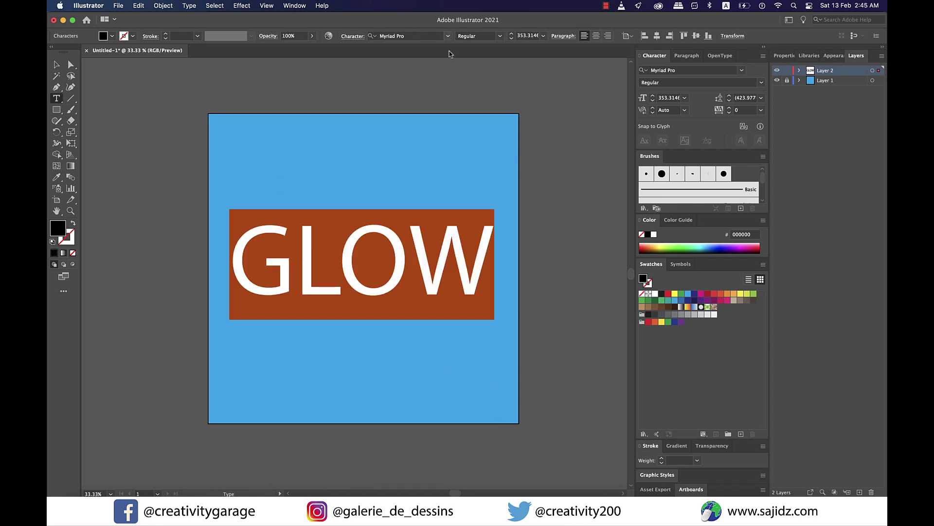
pyautogui.hscroll(5, 428, 86)
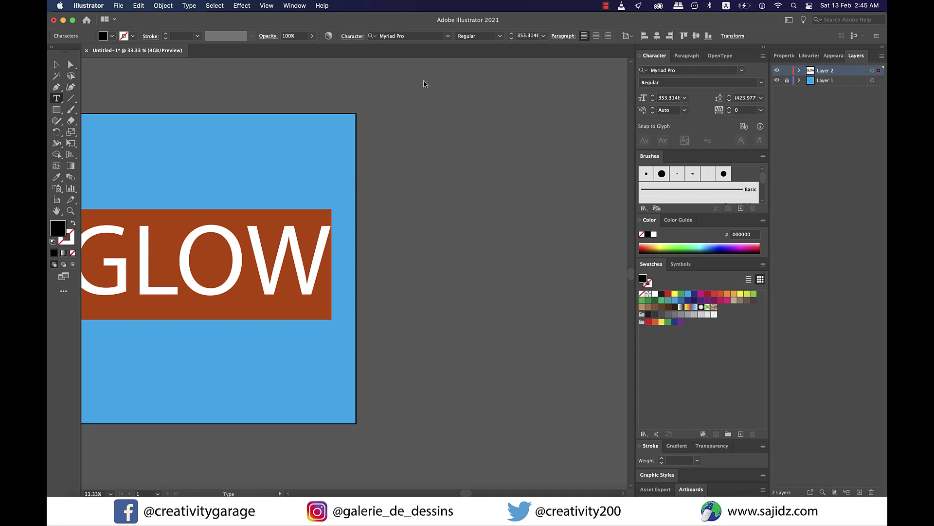
# Set GLOW in Poppins Thin, then nudge it and shrink it slightly.
pyautogui.click(447, 36)
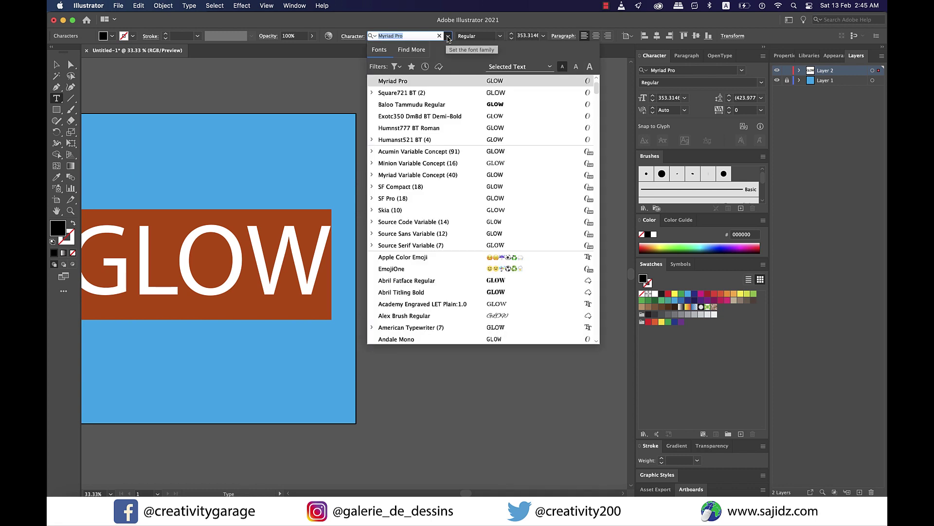
pyautogui.write('NPo')
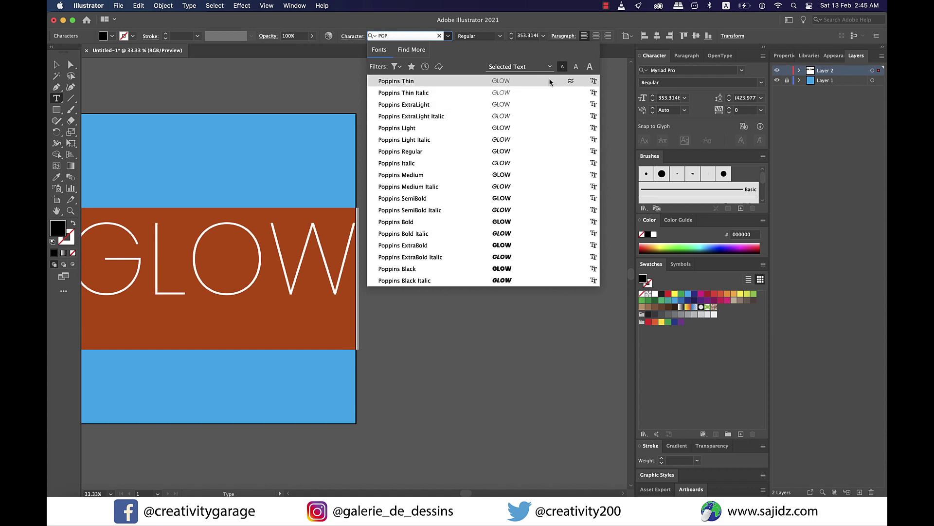
pyautogui.click(551, 82)
pyautogui.hscroll(-5, 504, 84)
pyautogui.click(57, 65)
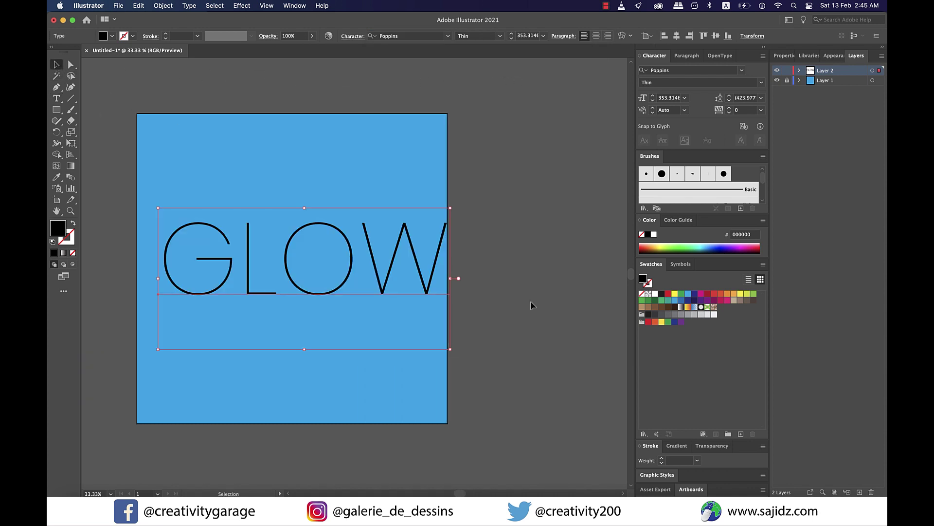
pyautogui.hscroll(-3, 531, 300)
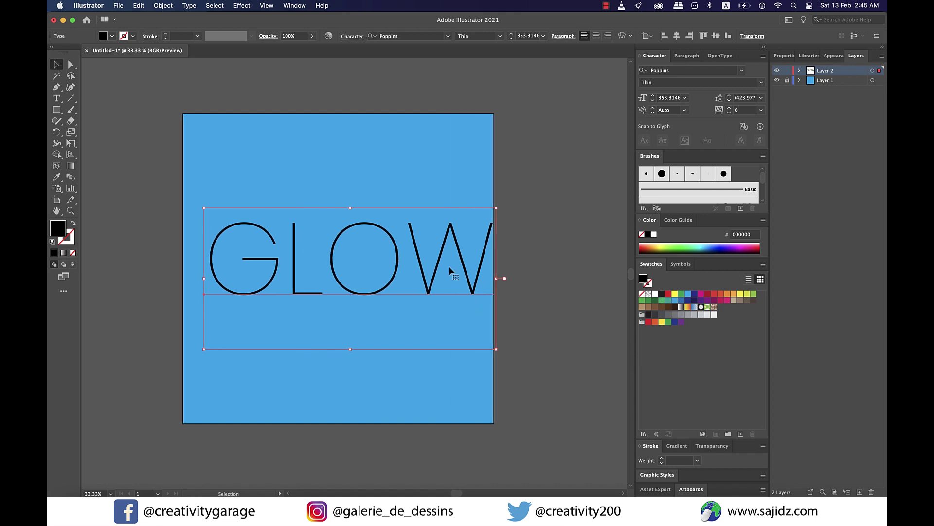
pyautogui.moveTo(448, 271); pyautogui.dragTo(439, 278)
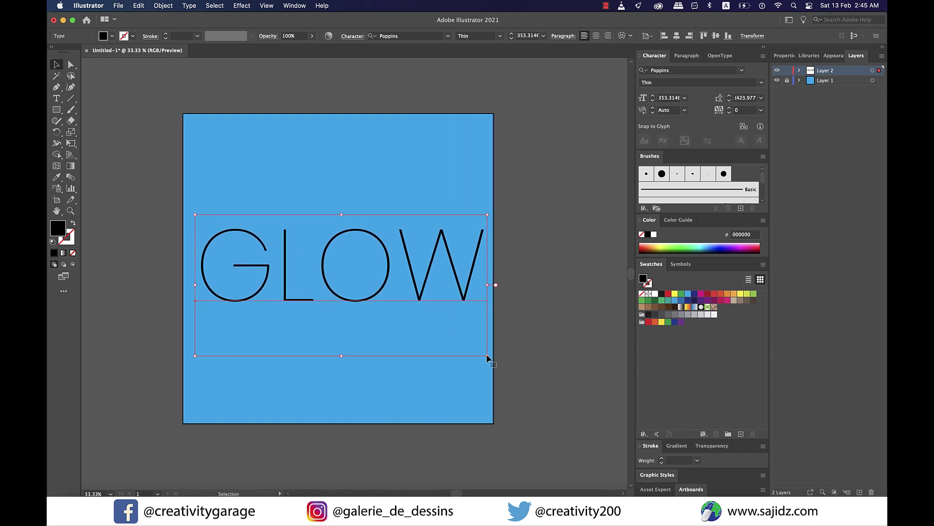
pyautogui.moveTo(488, 356); pyautogui.dragTo(479, 348)
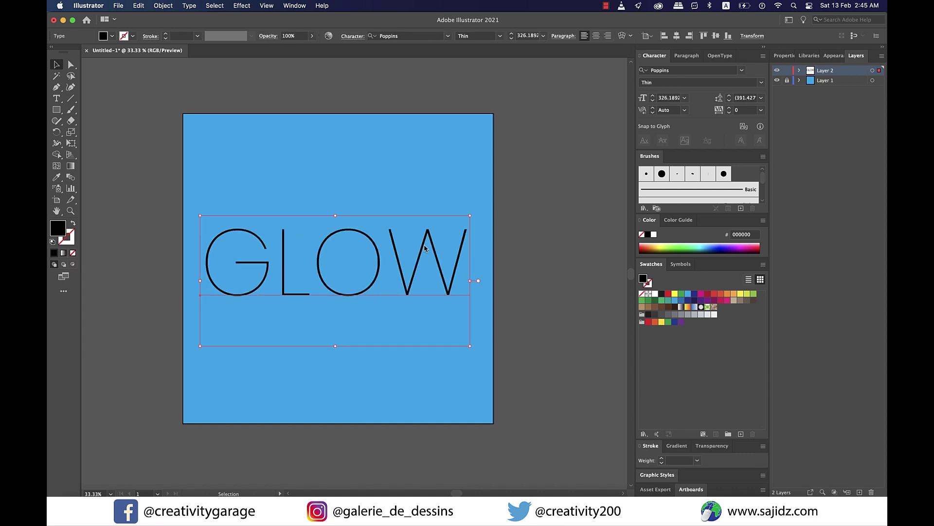
# Align GLOW to the artboard's horizontal and vertical centre, then reselect it.
pyautogui.click(677, 36)
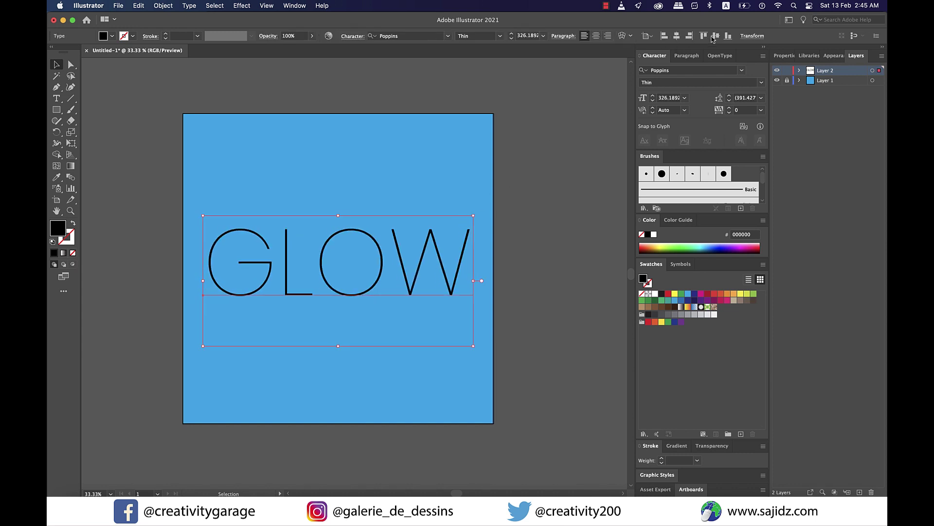
pyautogui.click(715, 36)
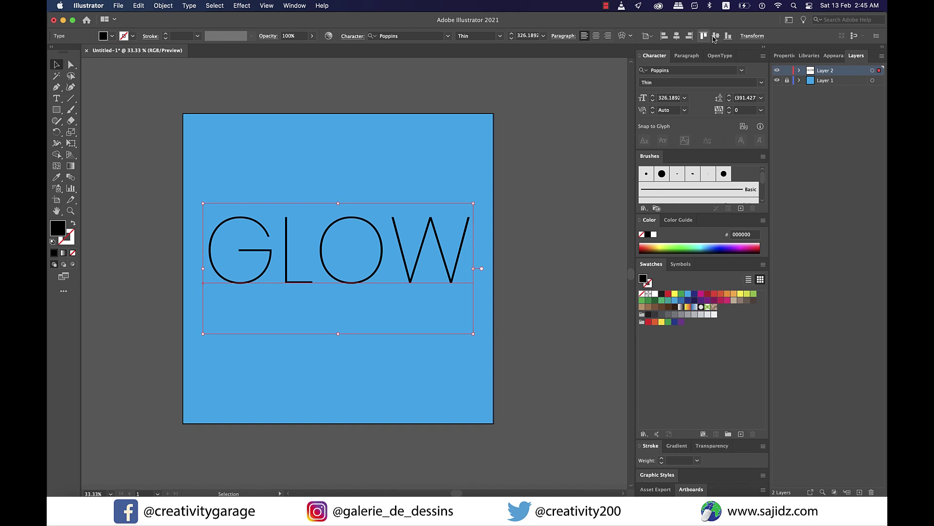
pyautogui.click(543, 233)
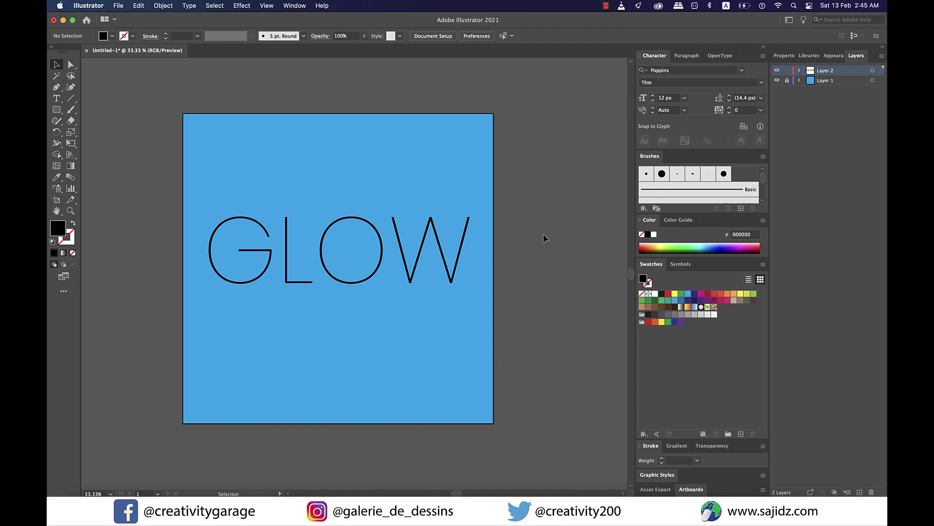
pyautogui.click(450, 276)
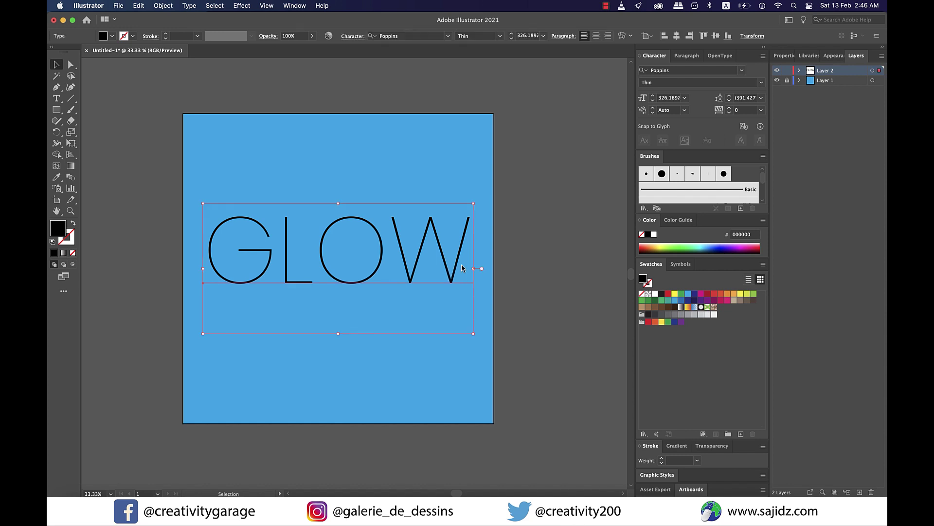
# Add a new orange fill to the whole GLOW type object in Appearance.
pyautogui.click(832, 56)
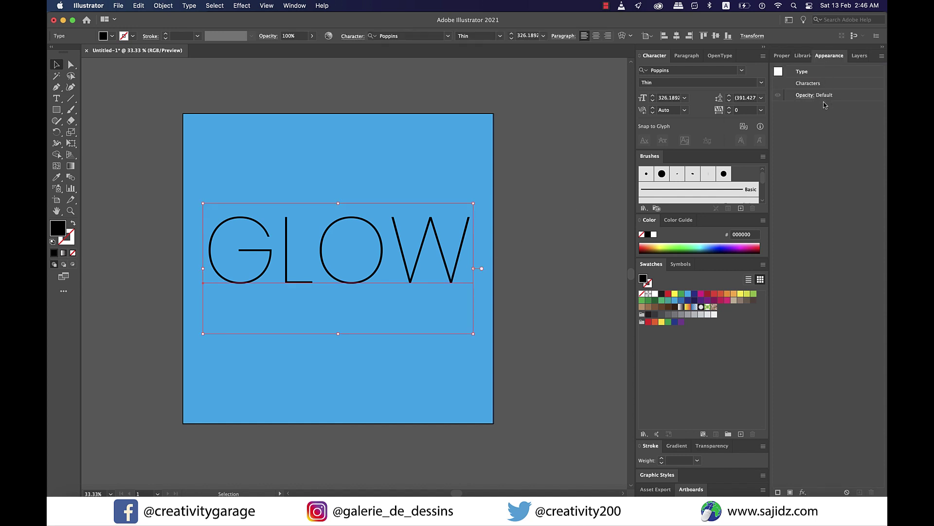
pyautogui.doubleClick(803, 71)
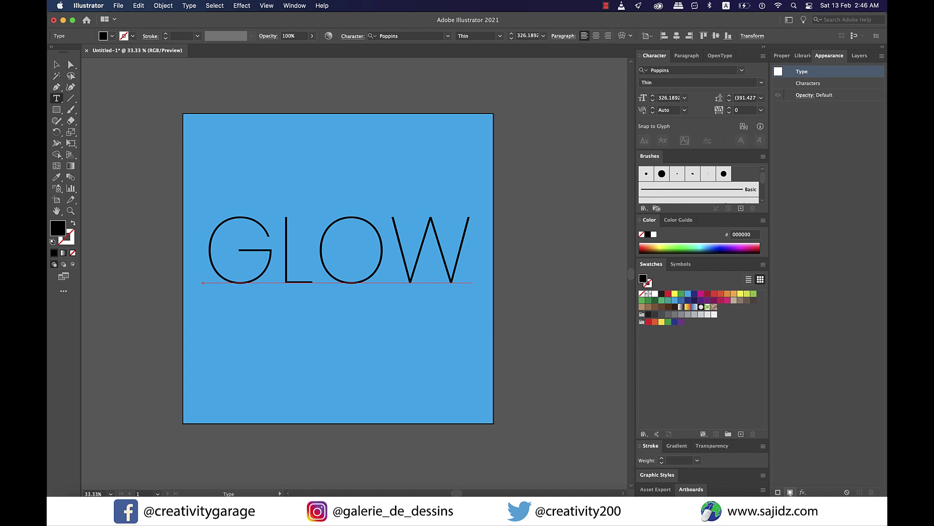
pyautogui.click(790, 492)
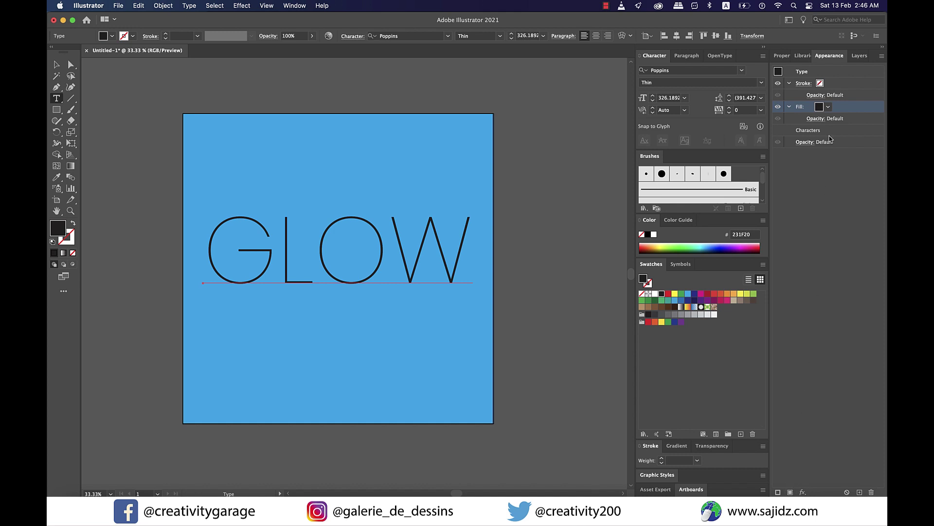
pyautogui.click(828, 107)
pyautogui.click(729, 131)
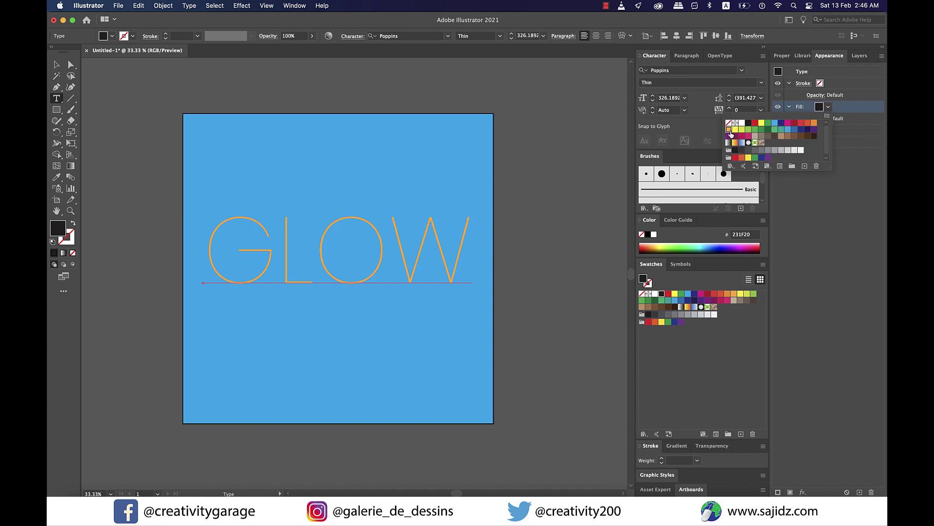
pyautogui.click(832, 208)
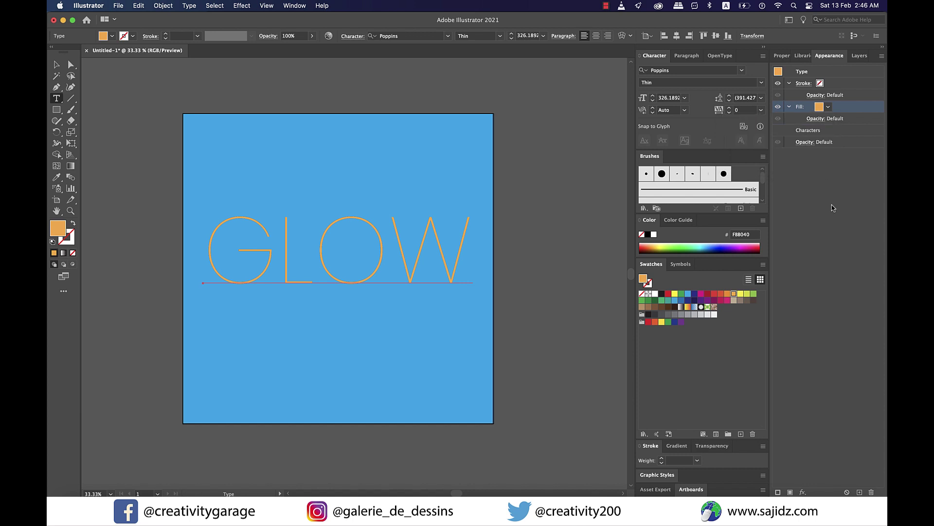
# Change the background rectangle from blue to black and reselect the GLOW text.
pyautogui.press('Escape')
pyautogui.click(860, 56)
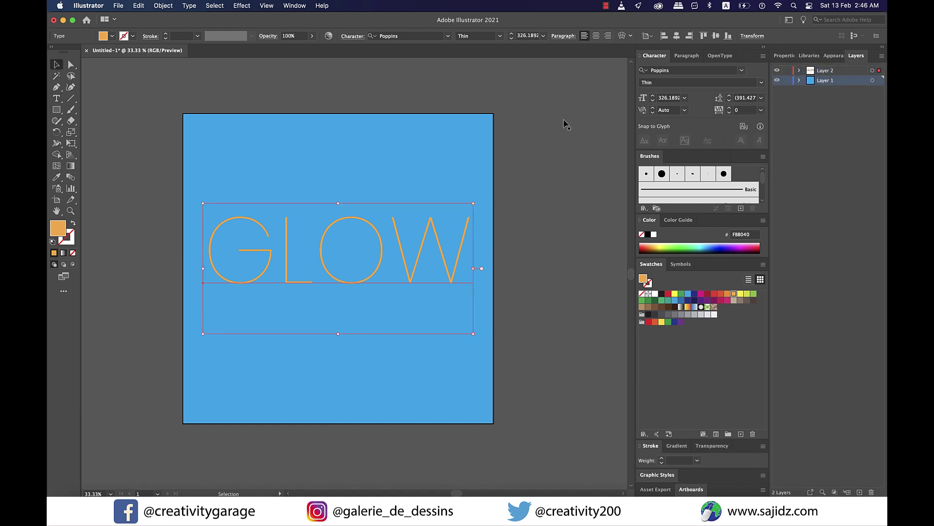
pyautogui.click(466, 133)
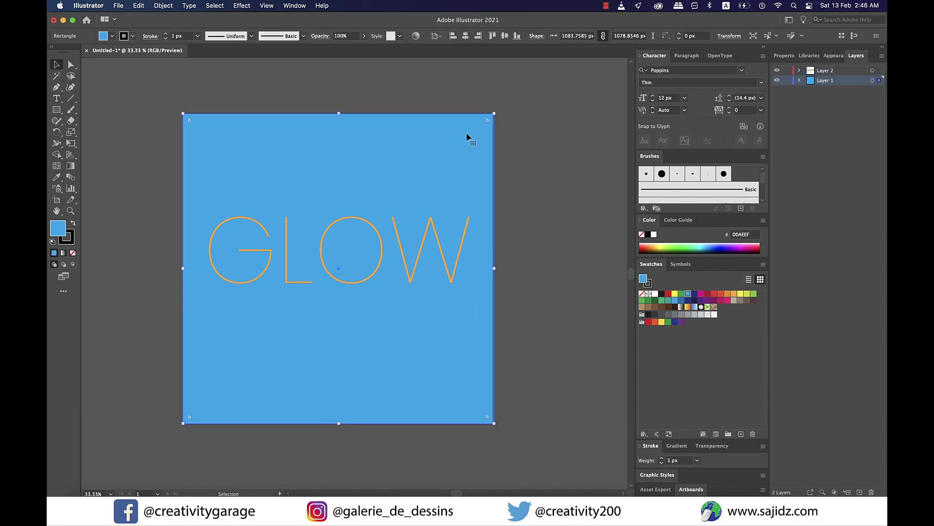
pyautogui.click(649, 236)
pyautogui.click(518, 163)
pyautogui.click(443, 254)
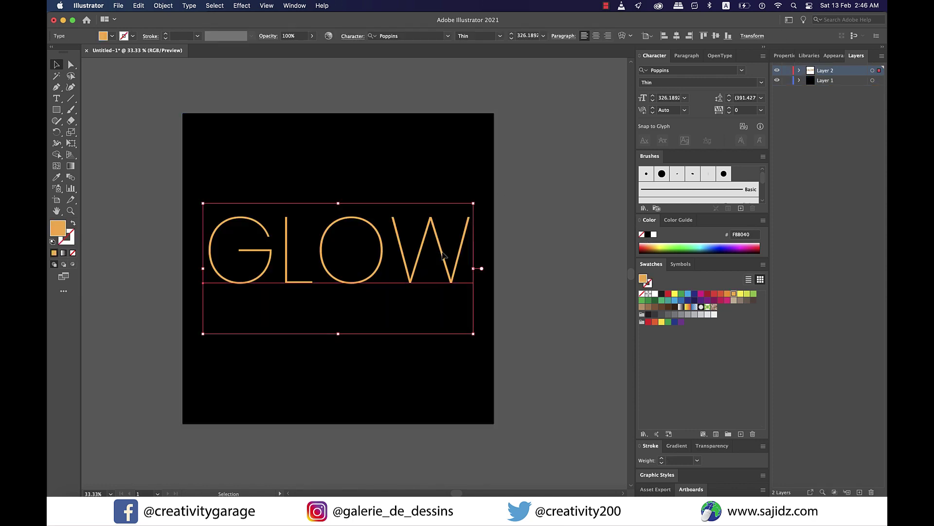
pyautogui.click(829, 56)
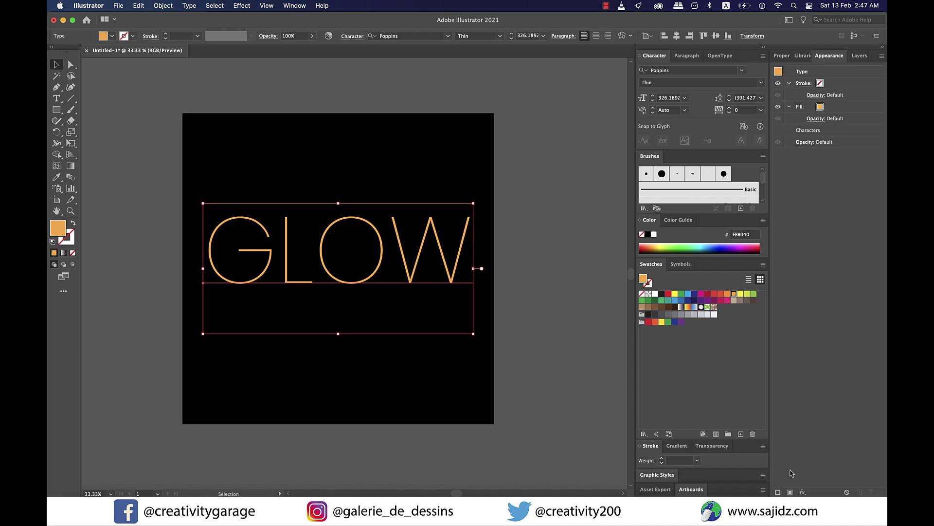
# Add a 2 px orange-red stroke and drag the orange fill above it.
pyautogui.click(779, 492)
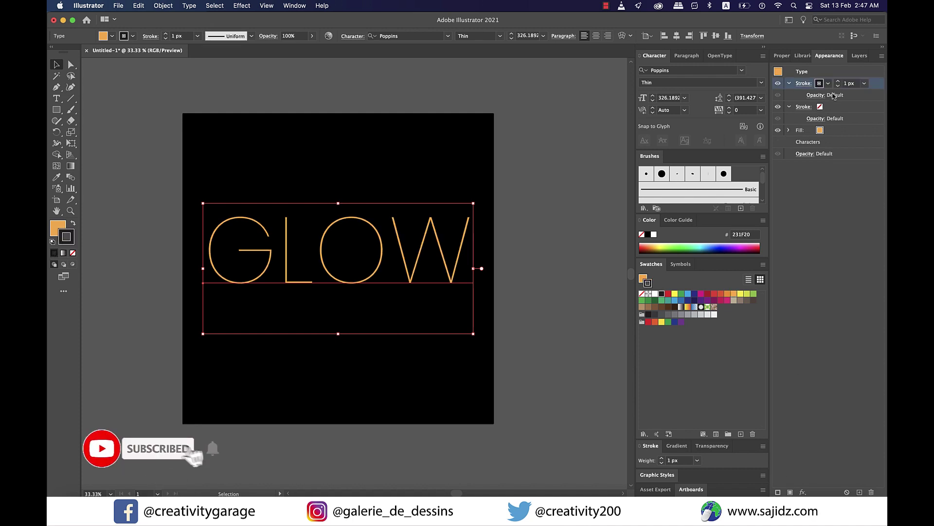
pyautogui.click(828, 83)
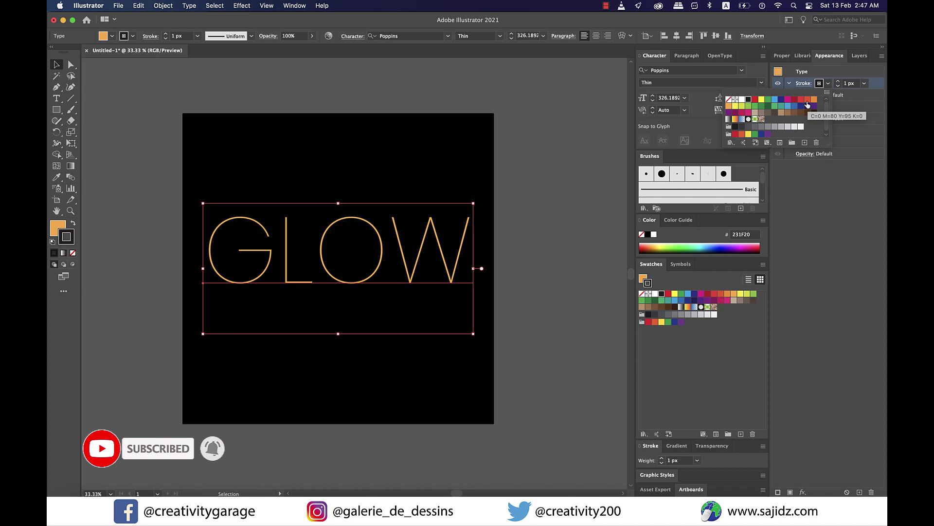
pyautogui.click(808, 104)
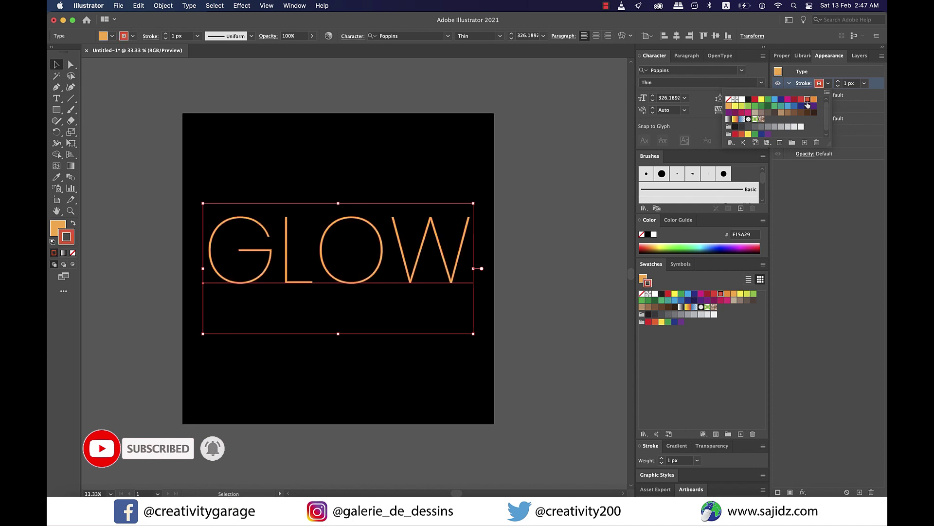
pyautogui.click(838, 80)
pyautogui.click(866, 178)
pyautogui.click(836, 131)
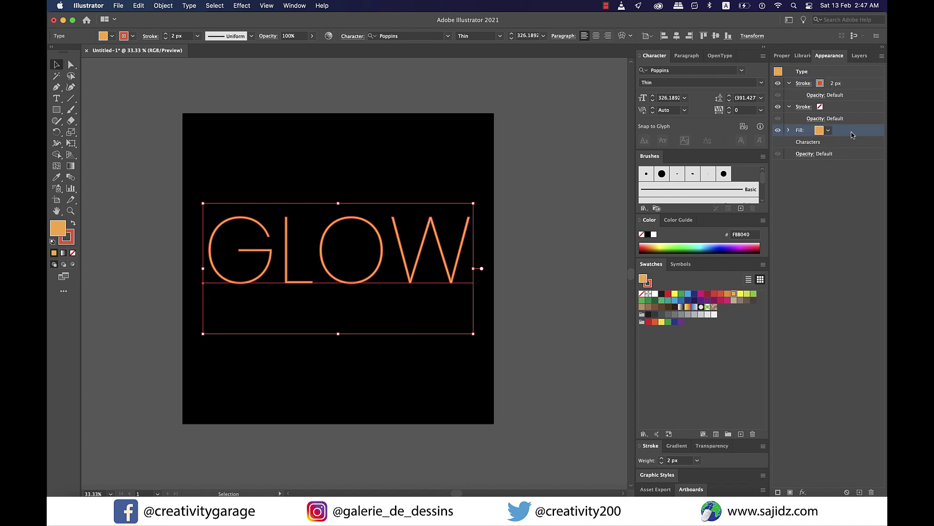
pyautogui.moveTo(837, 130); pyautogui.dragTo(836, 77)
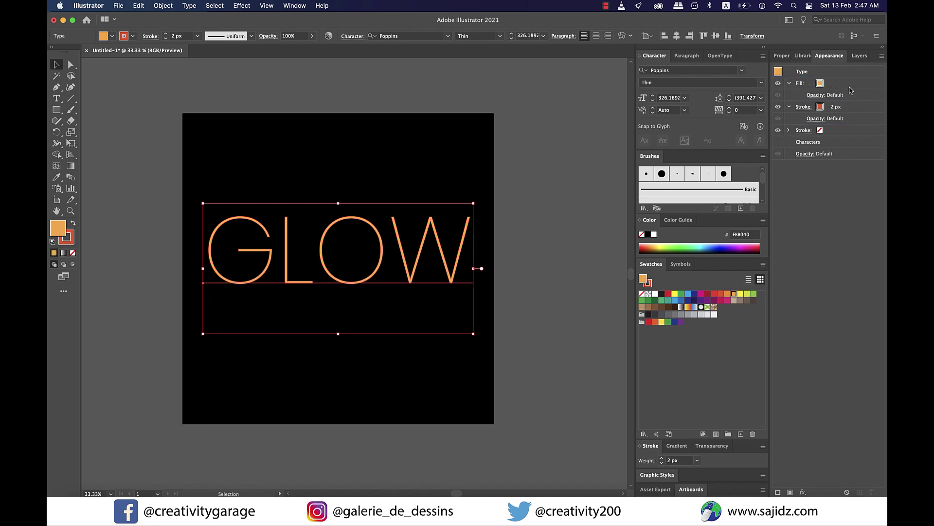
# Duplicate the 2 px orange-red stroke and select the new copy.
pyautogui.click(863, 109)
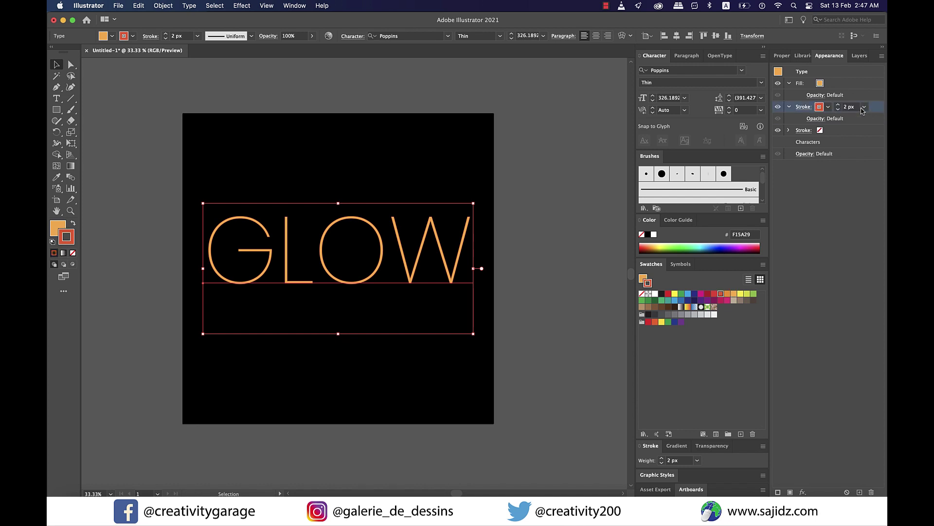
pyautogui.click(778, 491)
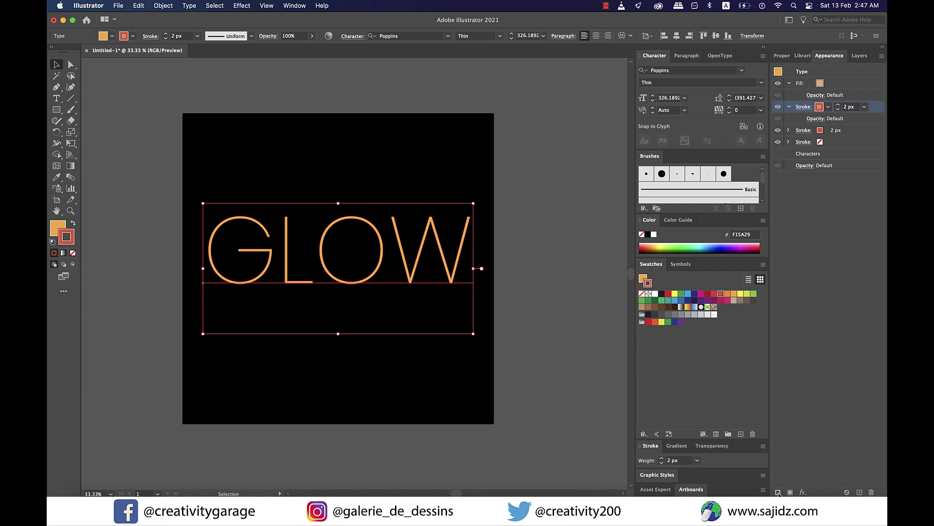
pyautogui.click(856, 213)
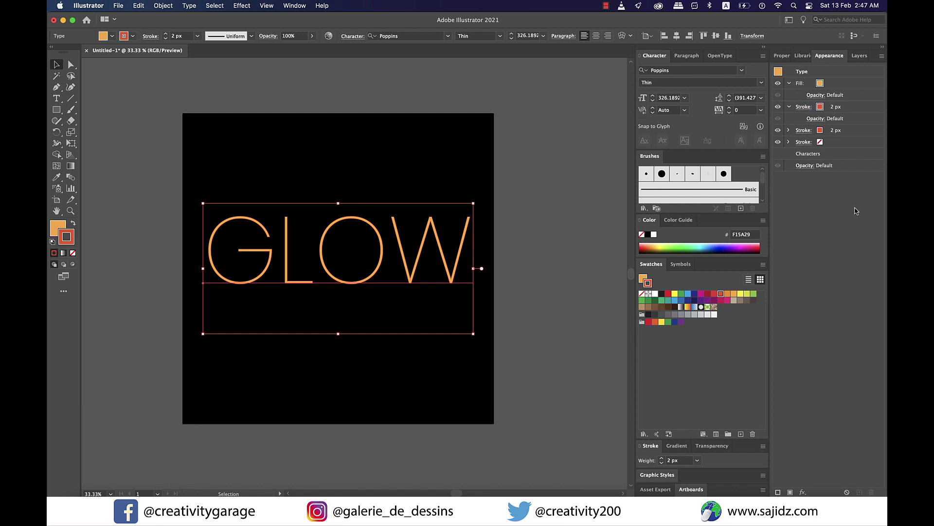
pyautogui.click(849, 107)
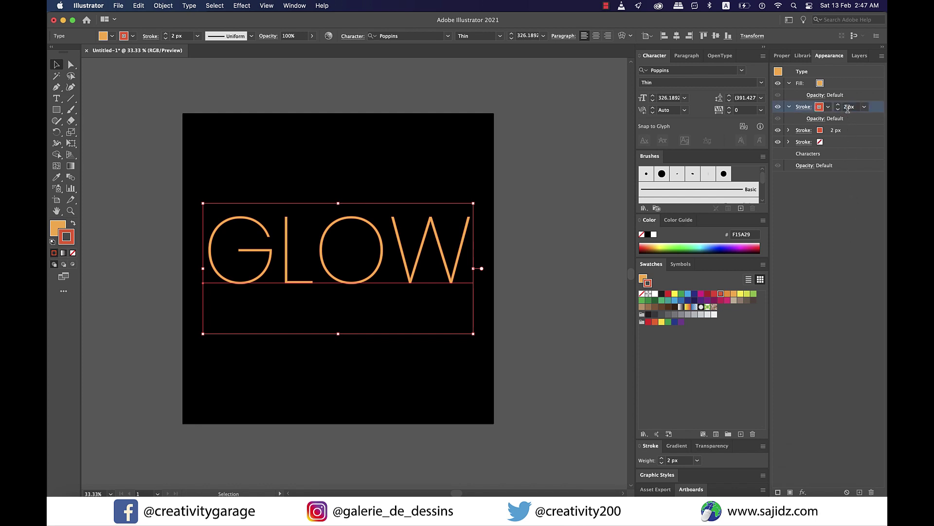
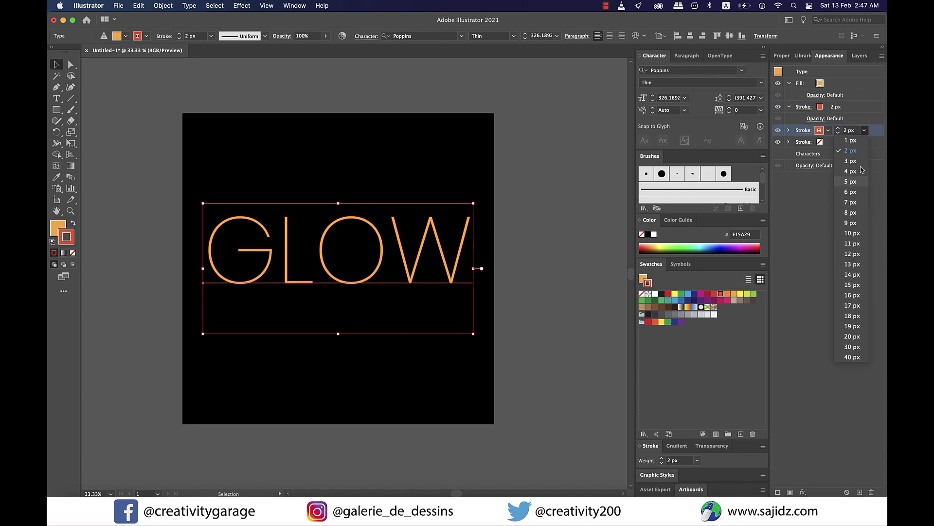
# Set the second stroke on the GLOW text to a 10 px weight.
pyautogui.click(852, 233)
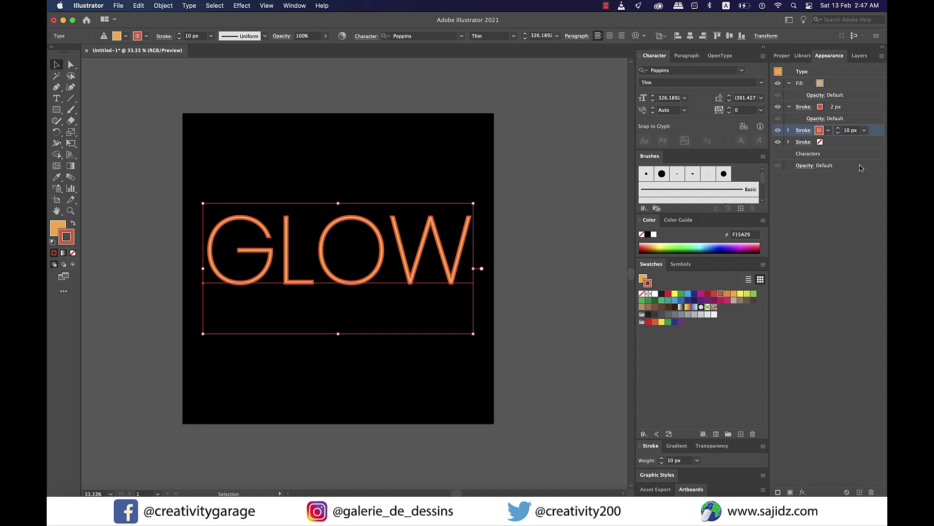
# Apply a Gaussian Blur of about 94 pixels to the 10 px stroke, then deselect.
pyautogui.click(803, 492)
pyautogui.moveTo(811, 417)
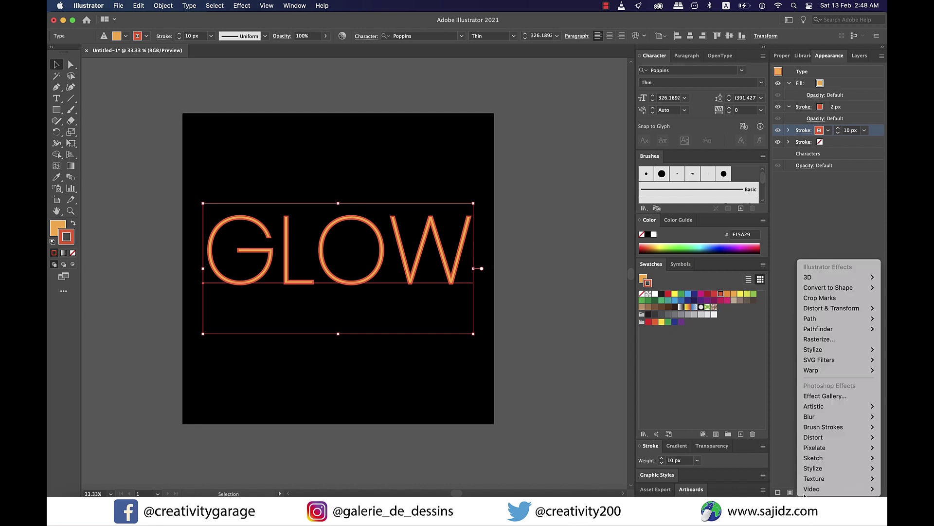
pyautogui.click(770, 416)
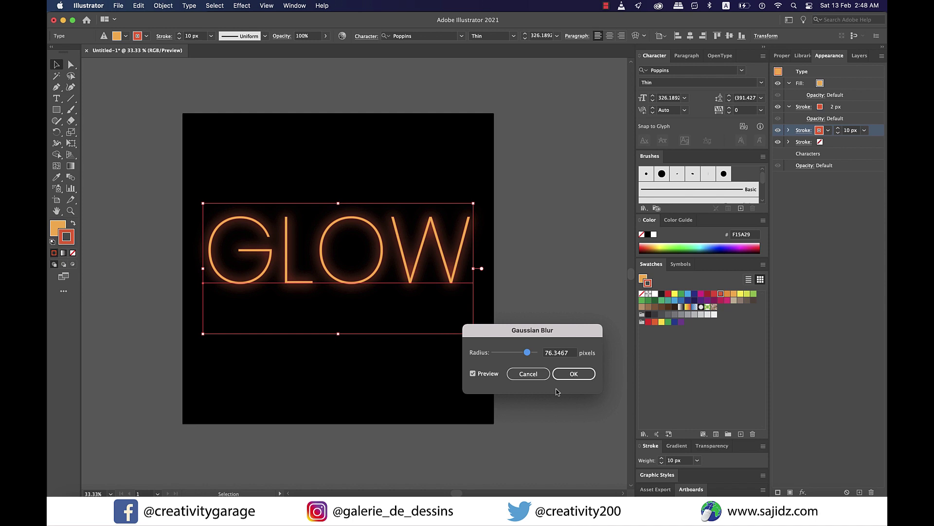
pyautogui.moveTo(529, 354); pyautogui.dragTo(533, 354)
pyautogui.click(574, 374)
pyautogui.click(582, 359)
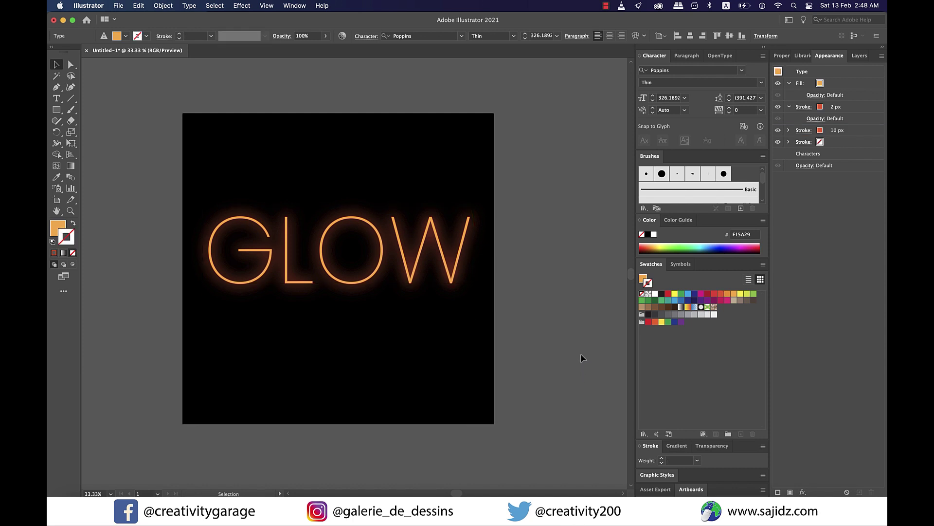
# Drag the GLOW text's 2 px stroke above the Fill row, then deselect to review.
pyautogui.click(457, 282)
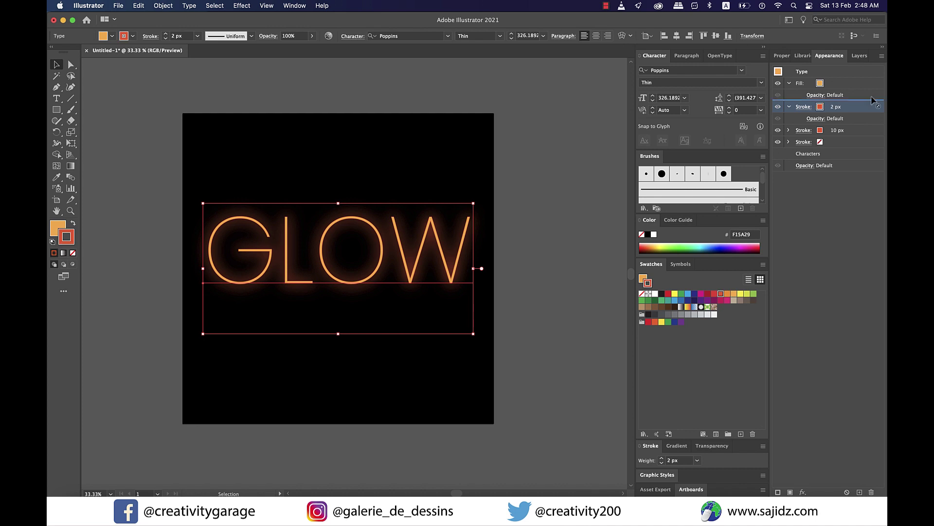
pyautogui.moveTo(873, 105); pyautogui.dragTo(871, 79)
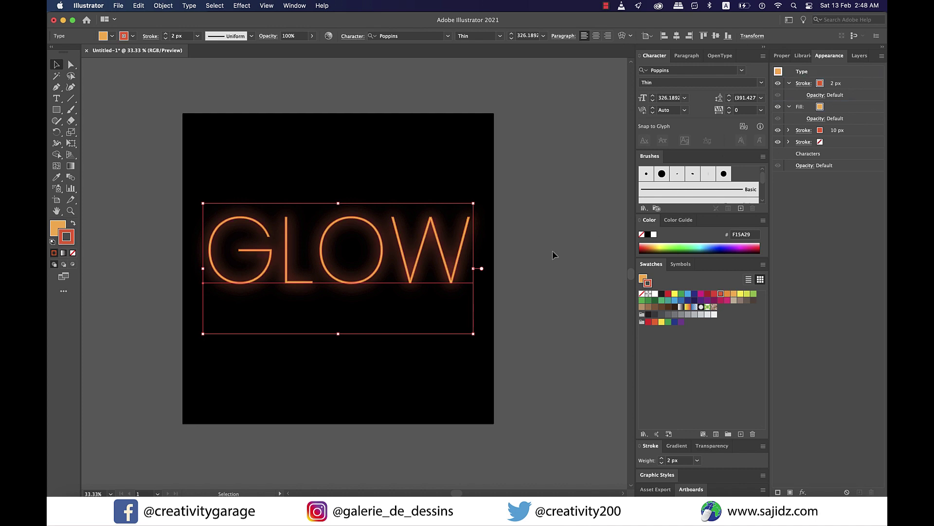
pyautogui.click(568, 252)
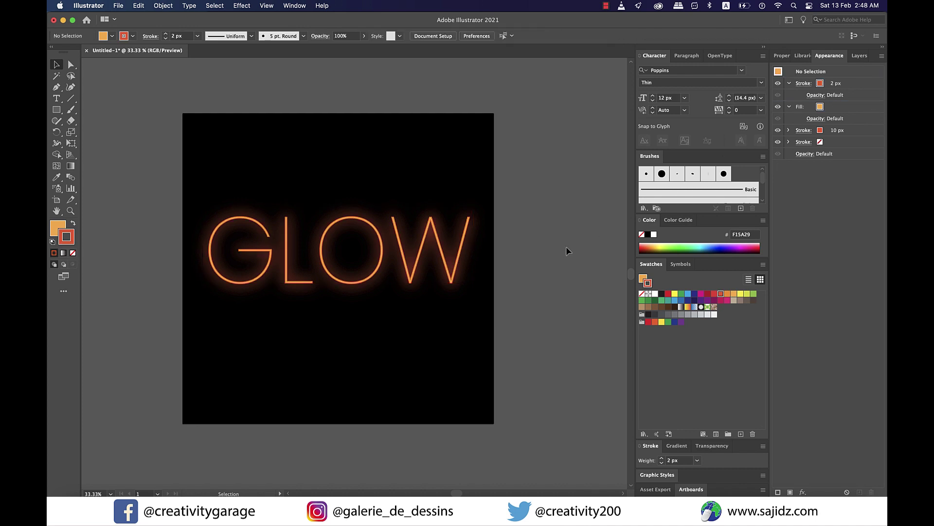